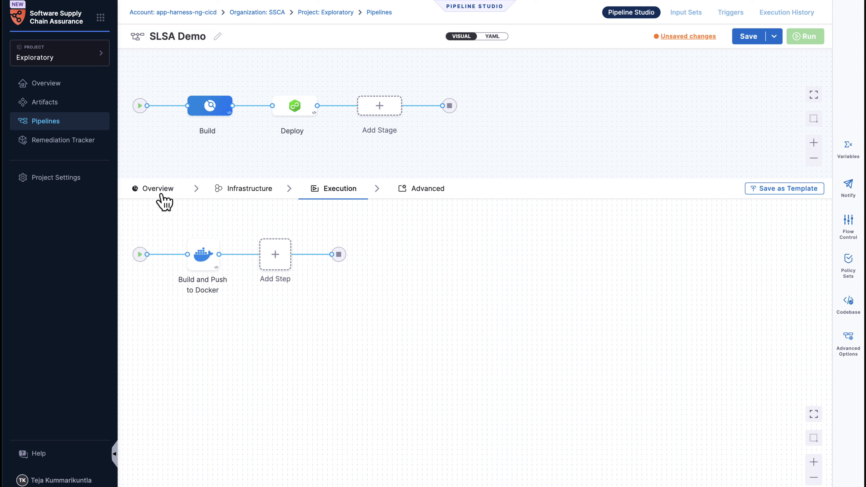
- Turn on Generate SLSA Provenance in the Build stage's Overview settings
click(158, 191)
scroll(254, 257, down, 4)
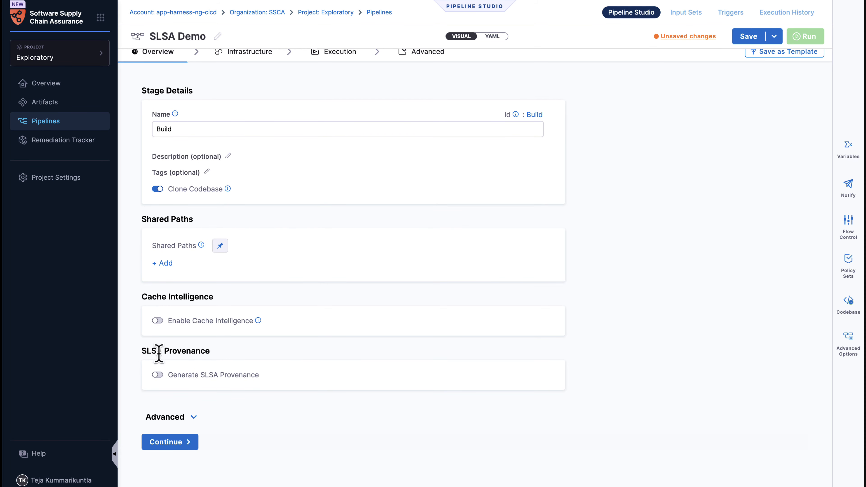
click(157, 375)
scroll(239, 366, down, 3)
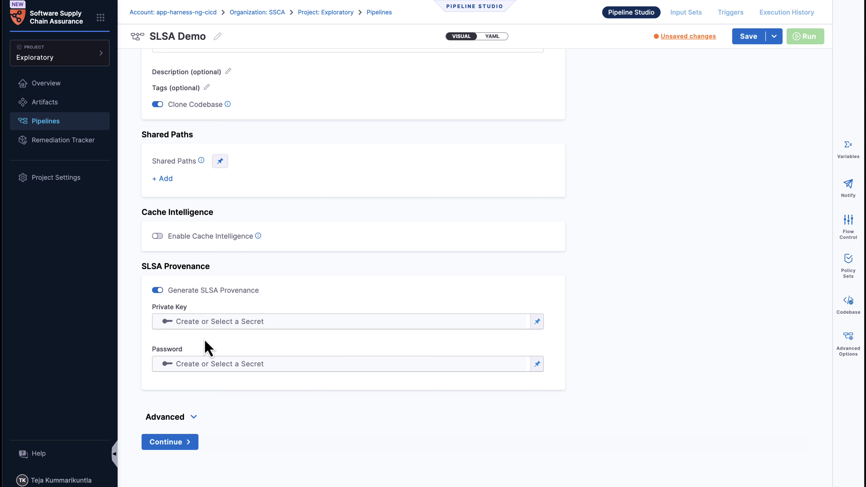
- Use the cosign private key and cosign password secrets for provenance signing
click(187, 324)
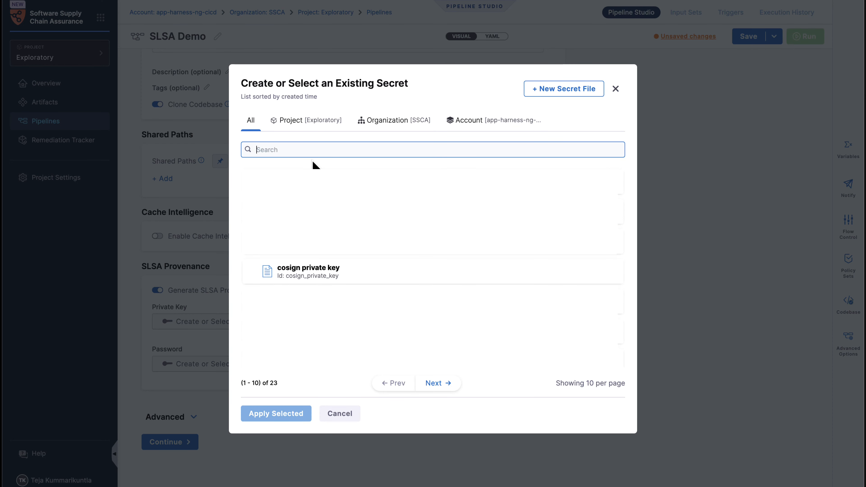
click(311, 272)
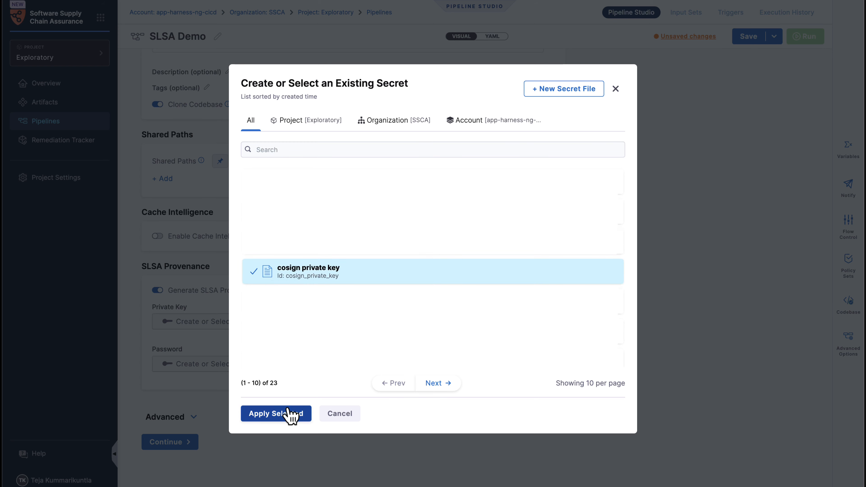
click(290, 413)
click(222, 368)
text(pass)
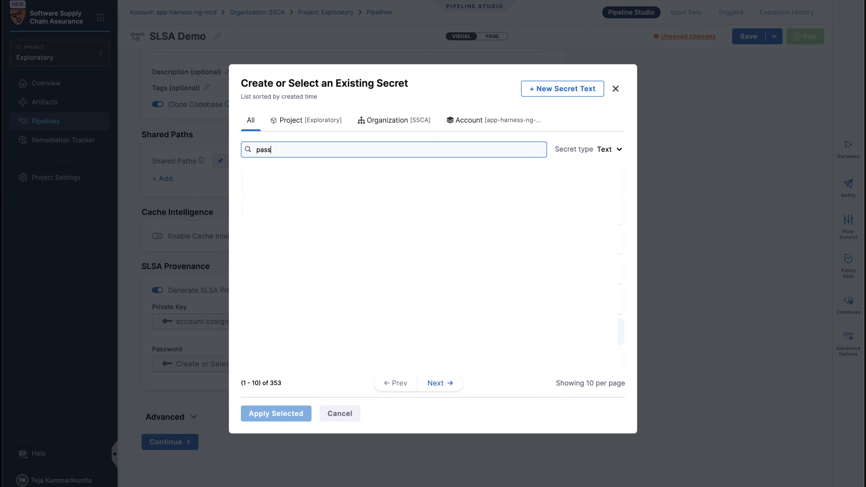
click(311, 241)
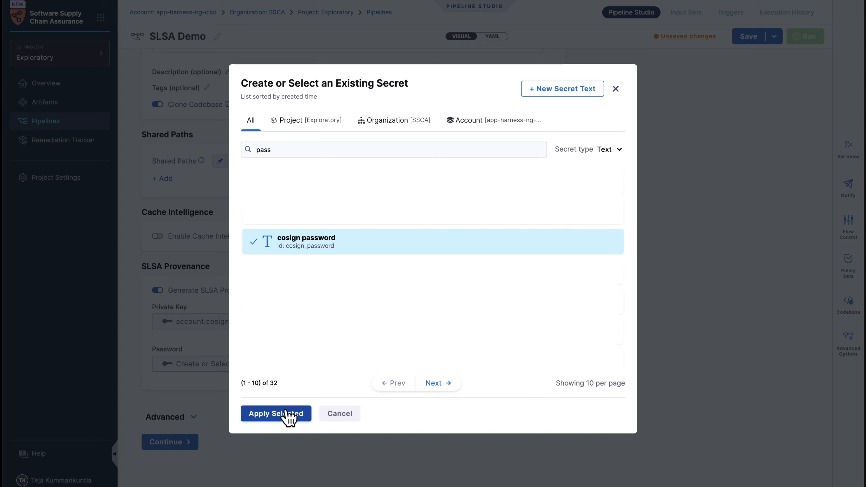
click(285, 413)
scroll(283, 380, up, 3)
scroll(283, 380, up, 3)
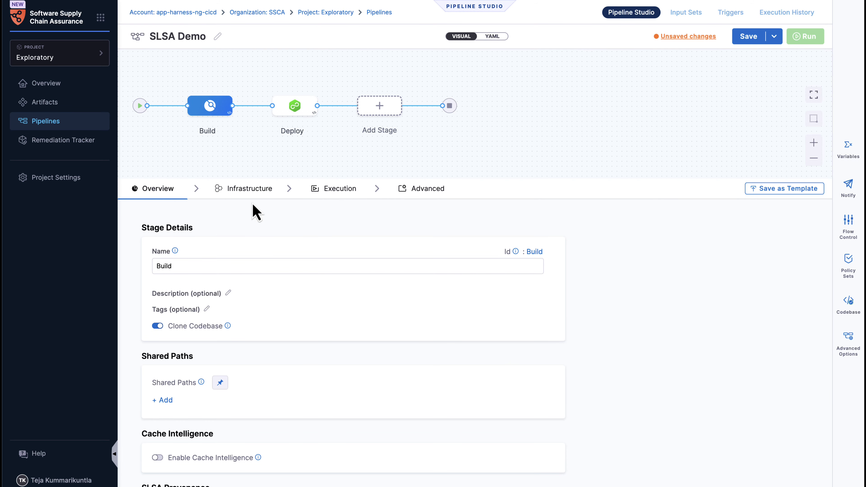
- Keep the Build stage on Harness Cloud with Linux ARM64 and continue to its Execution steps
click(256, 193)
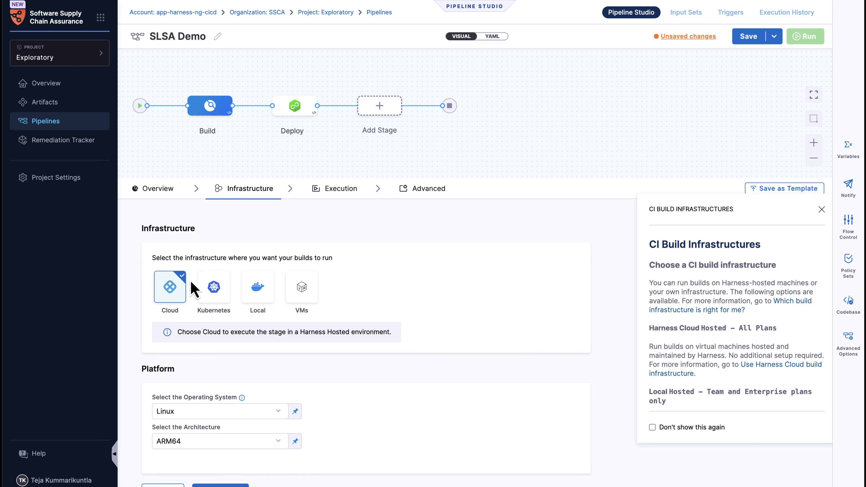
scroll(265, 255, down, 2)
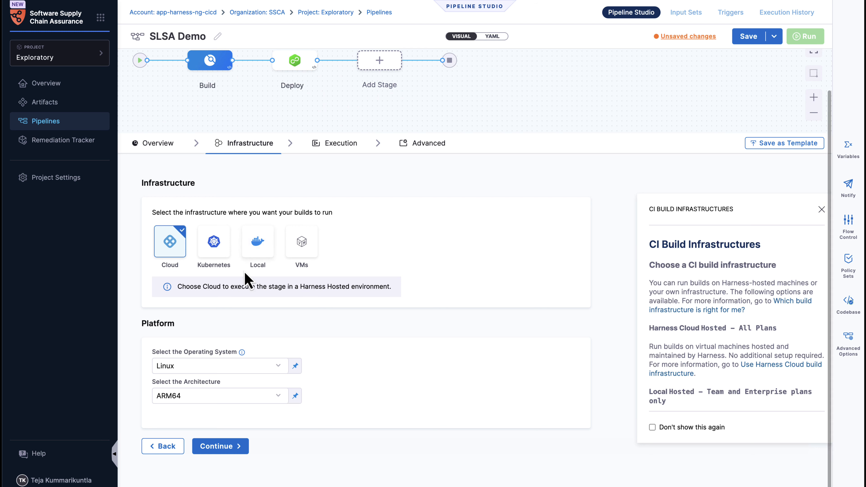
scroll(244, 280, up, 2)
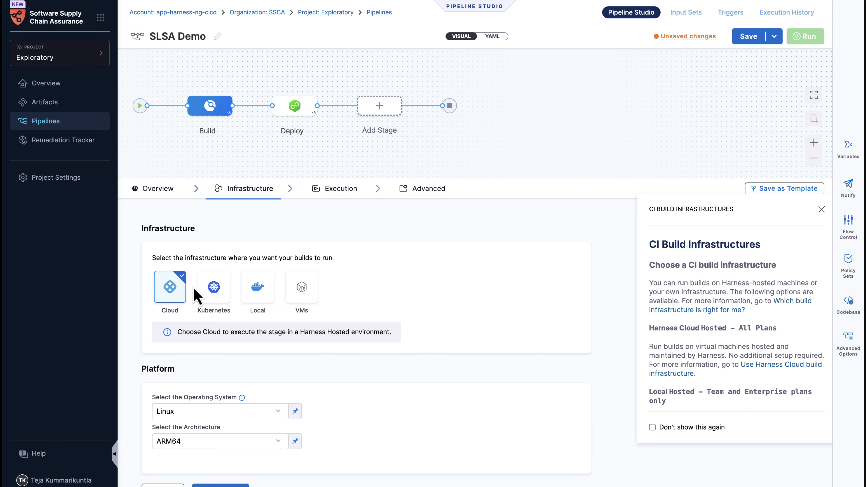
scroll(194, 289, down, 1)
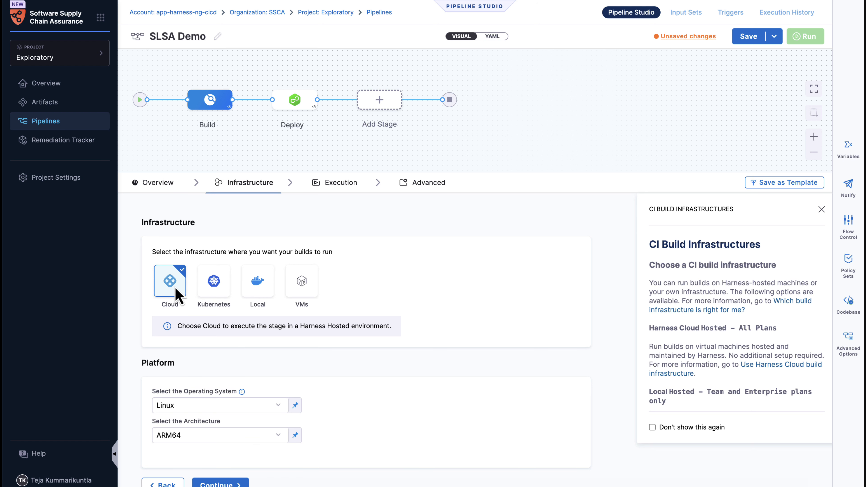
scroll(174, 289, down, 3)
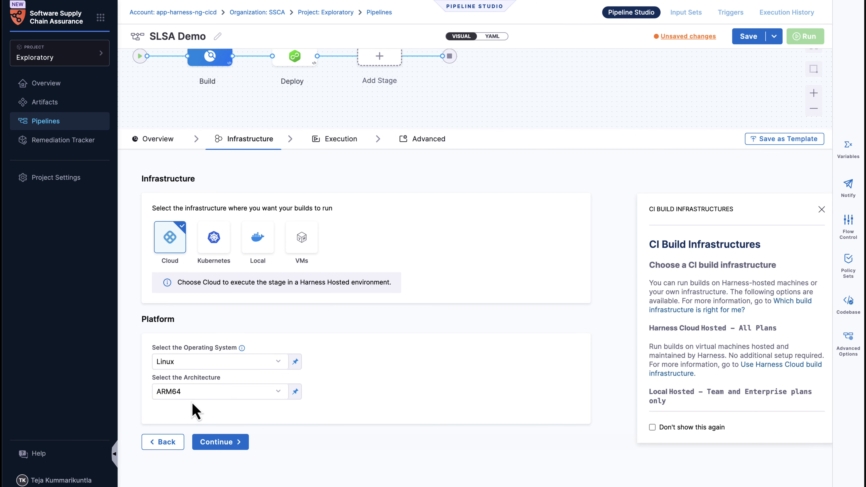
click(228, 445)
scroll(271, 378, up, 3)
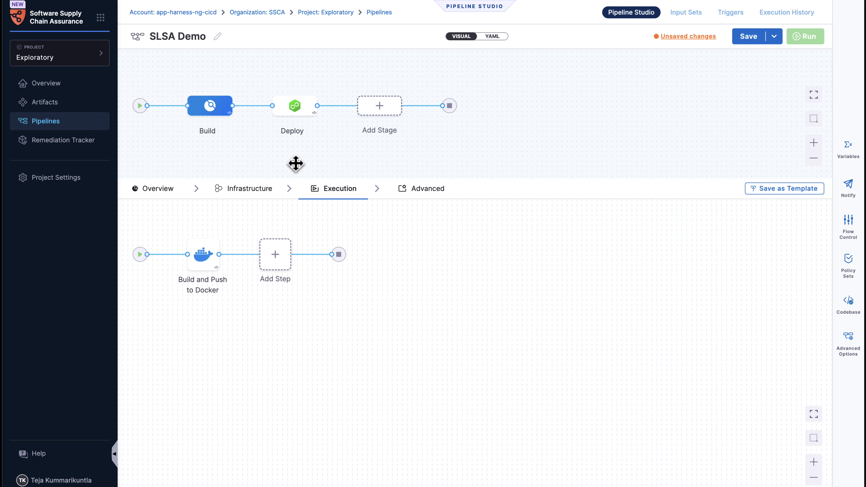
- Search the Step Library for slsa without adding a step, then switch to the Deploy stage
click(301, 112)
click(222, 112)
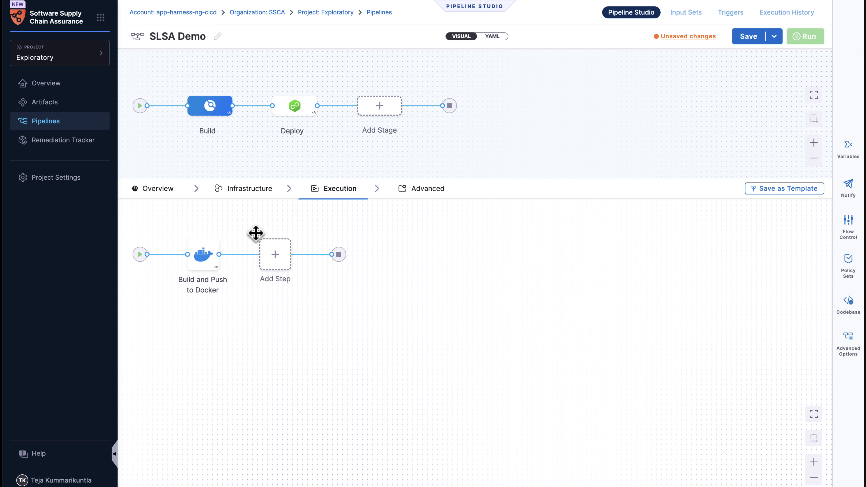
click(275, 263)
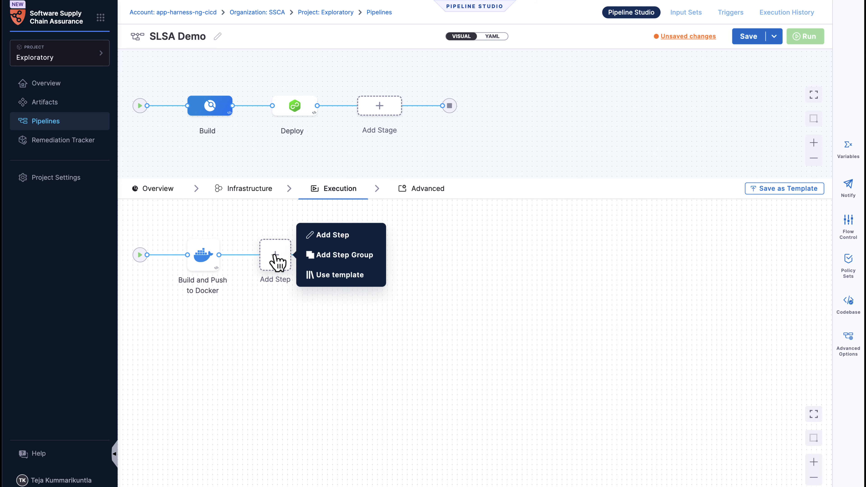
click(330, 236)
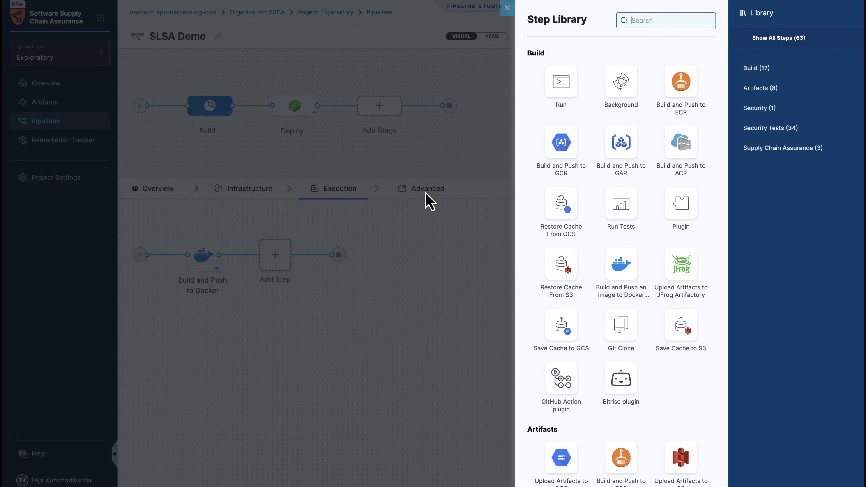
text(slsa)
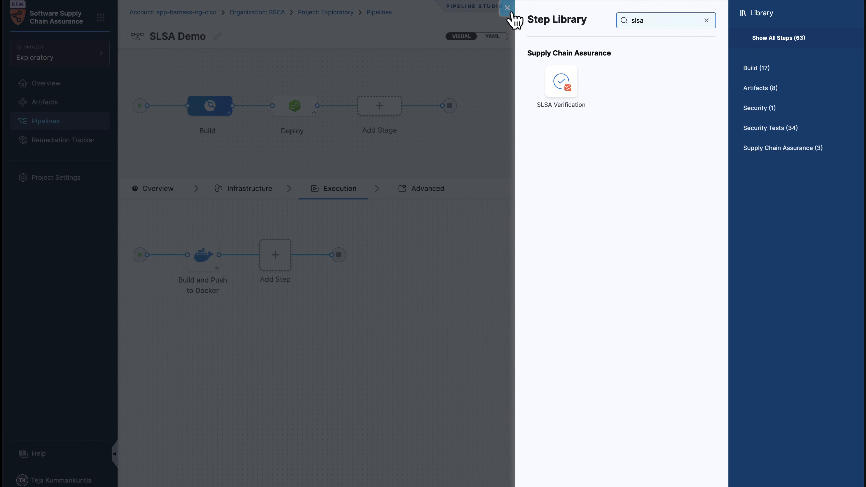
click(508, 9)
click(294, 115)
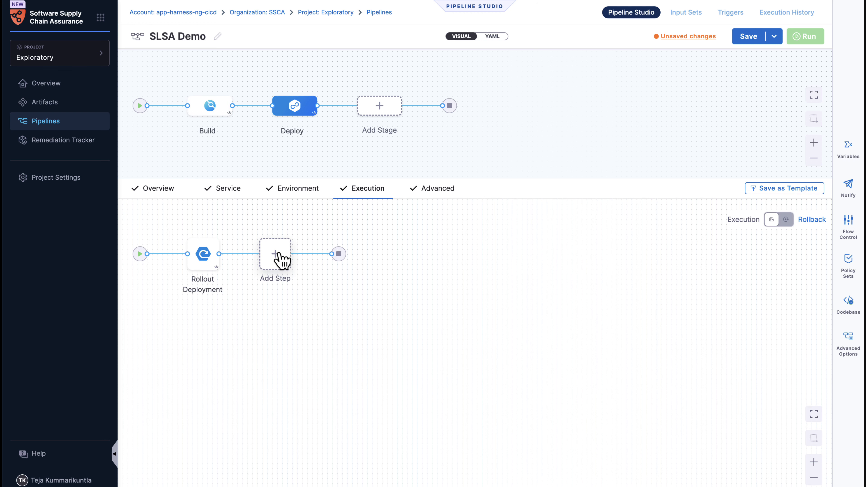
- Add an SSCA step group after Rollout Deployment, running in containers on the sscs-play-acc cluster
click(282, 261)
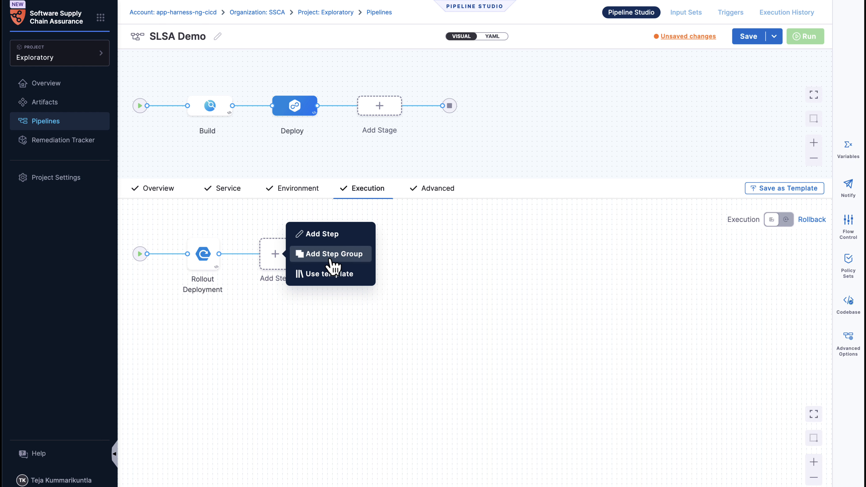
click(337, 265)
click(492, 83)
text(SSCA)
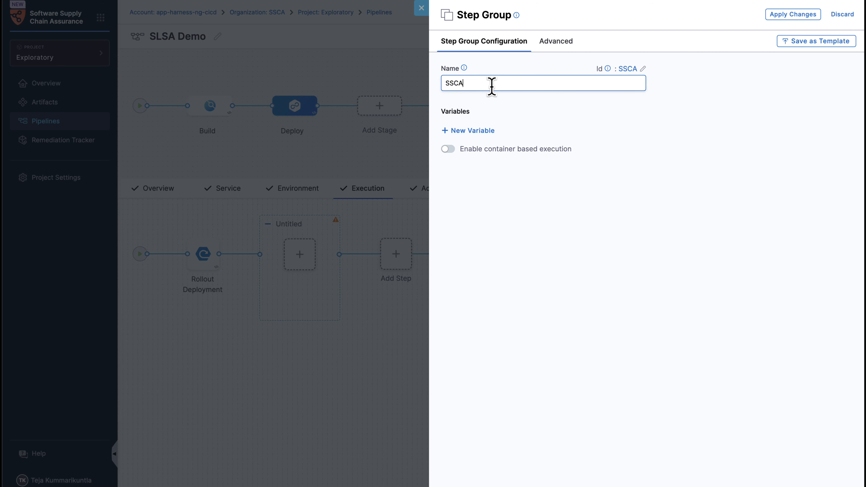
click(456, 151)
click(470, 180)
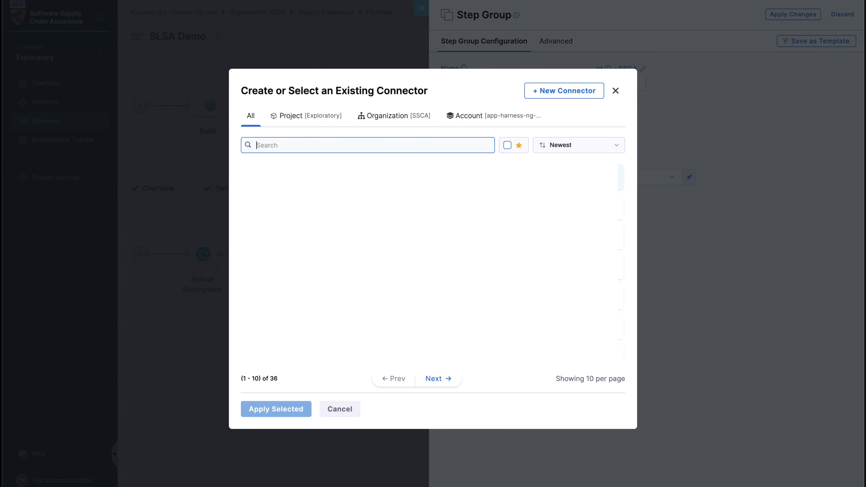
text(ssc)
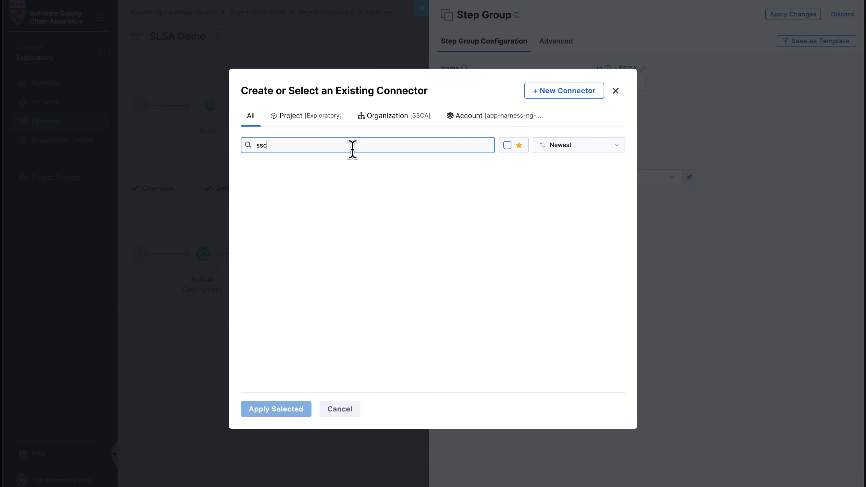
click(359, 186)
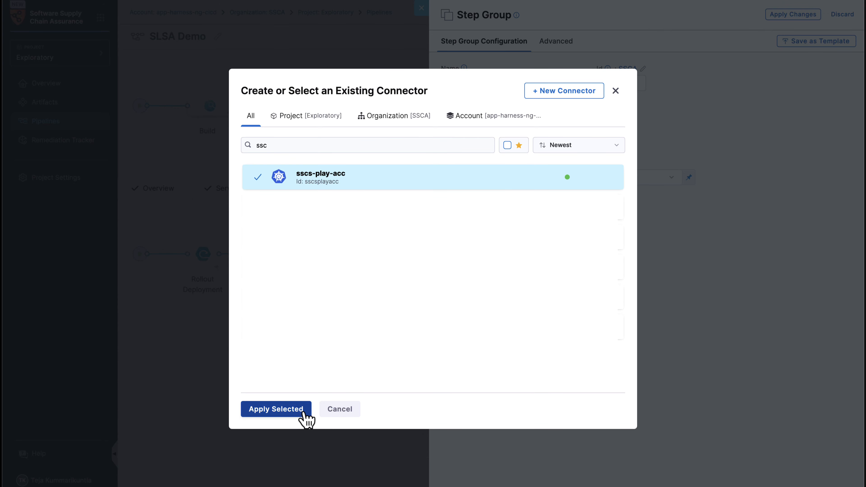
click(300, 410)
click(793, 14)
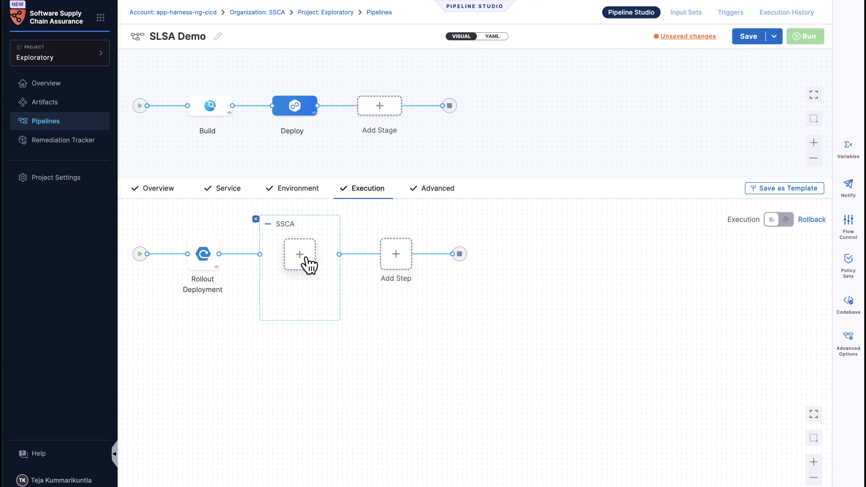
- Add a SLSA Verification step inside SSCA and set its registry type to Docker
click(309, 263)
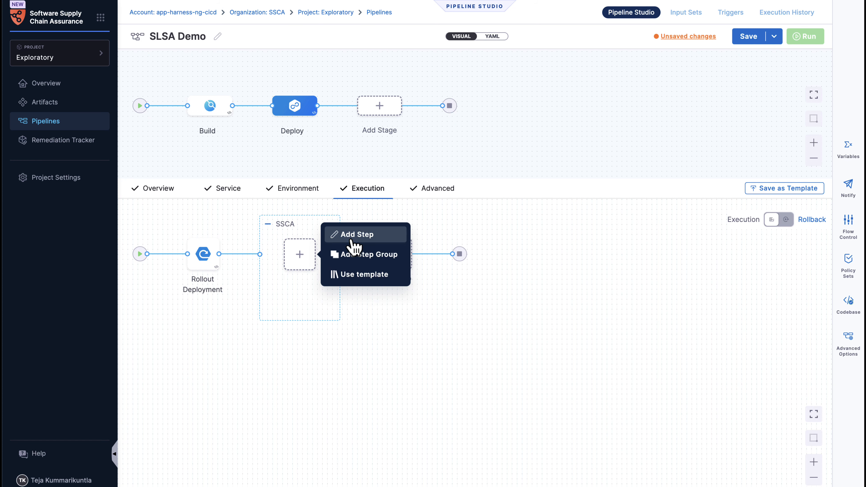
click(351, 237)
text(slsa)
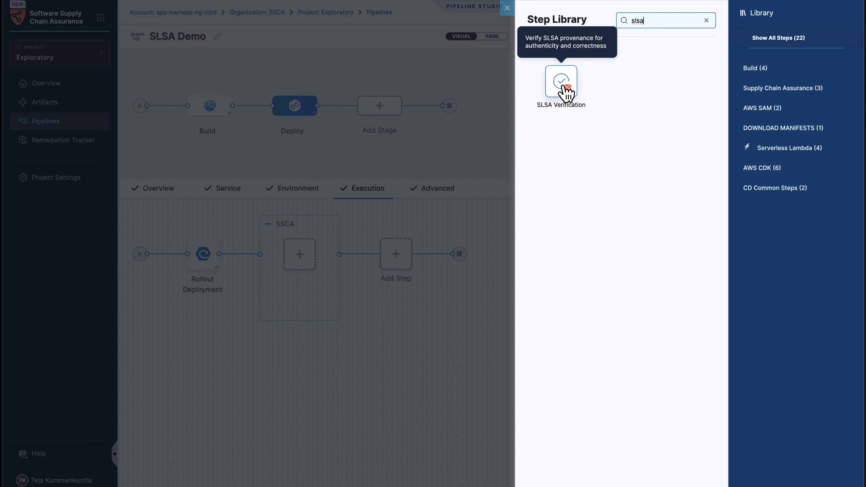
click(564, 92)
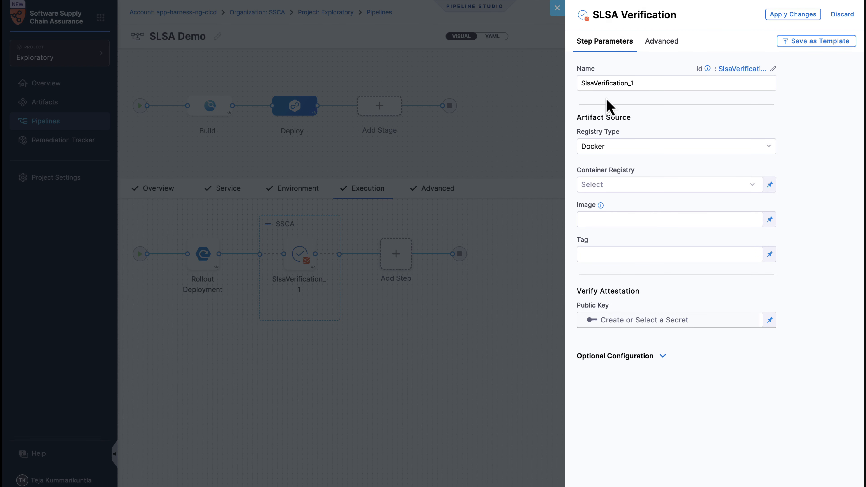
click(611, 145)
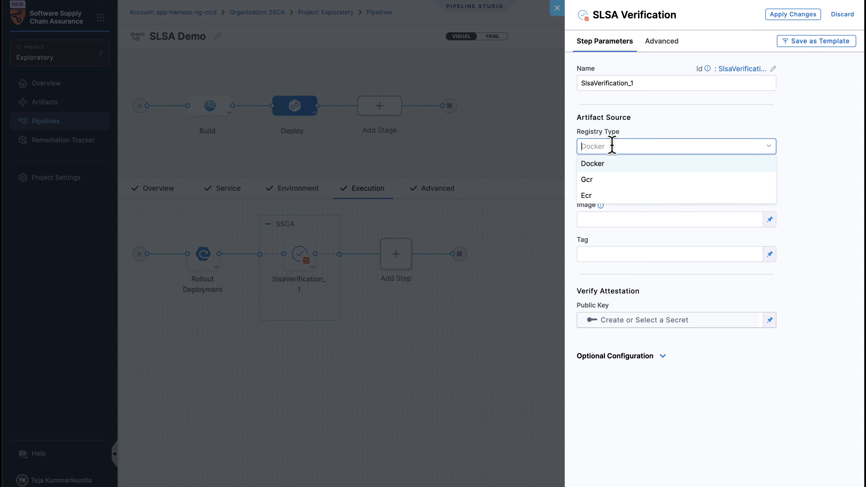
click(610, 167)
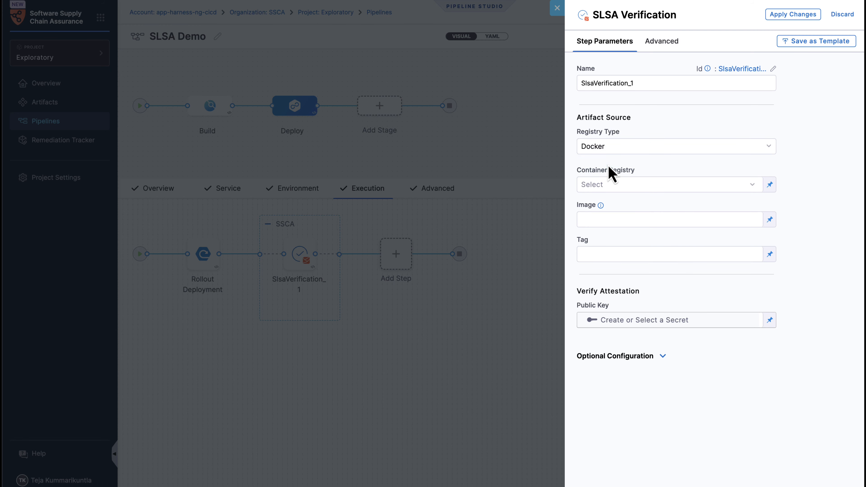
click(603, 186)
- Point the step to the easy-buggy-app image, tag latest, via the Docker Hub connector
click(404, 184)
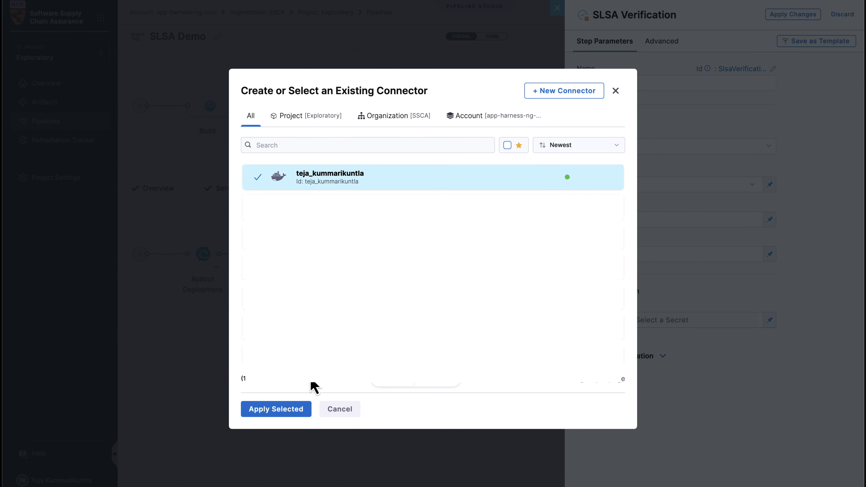
click(301, 412)
click(600, 221)
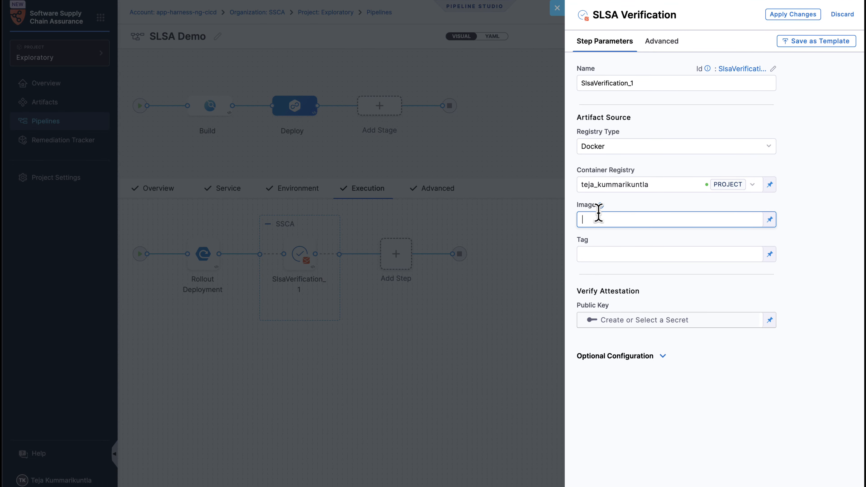
text(teja_kummarikuntla/doc)
key(BackSpace)
key(BackSpace)
key(BackSpace)
text(easy)
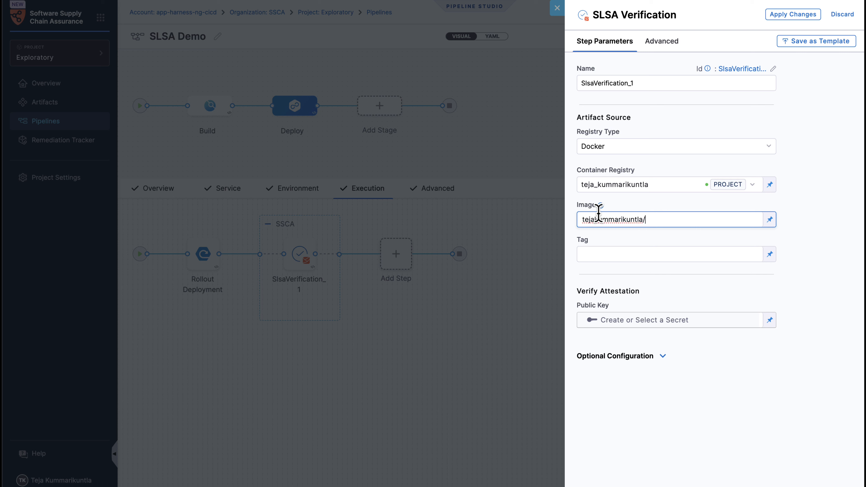
text(-buggy-app)
click(599, 254)
text(latest)
drag(582, 291, 654, 303)
click(654, 297)
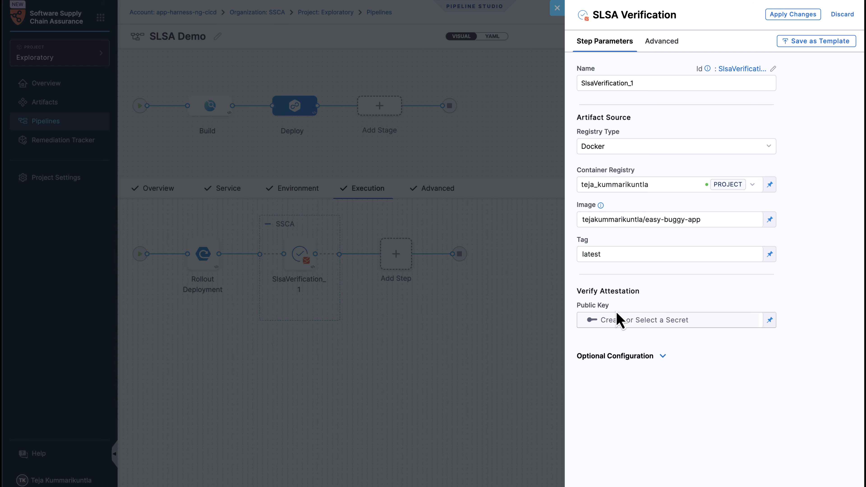
- Set the attestation public key to the account-level cosign public key secret
click(608, 320)
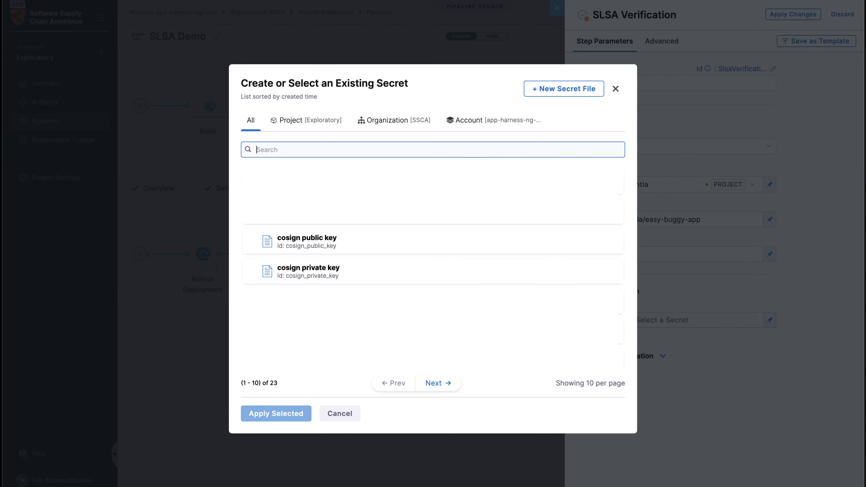
click(586, 283)
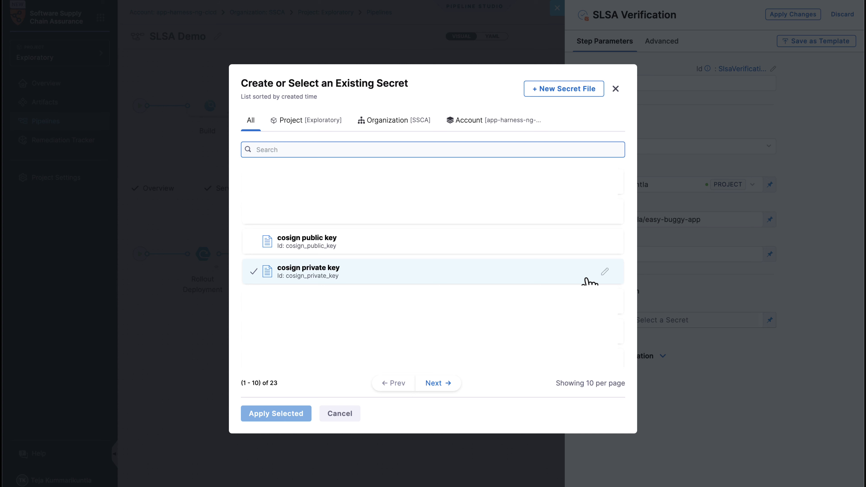
click(462, 249)
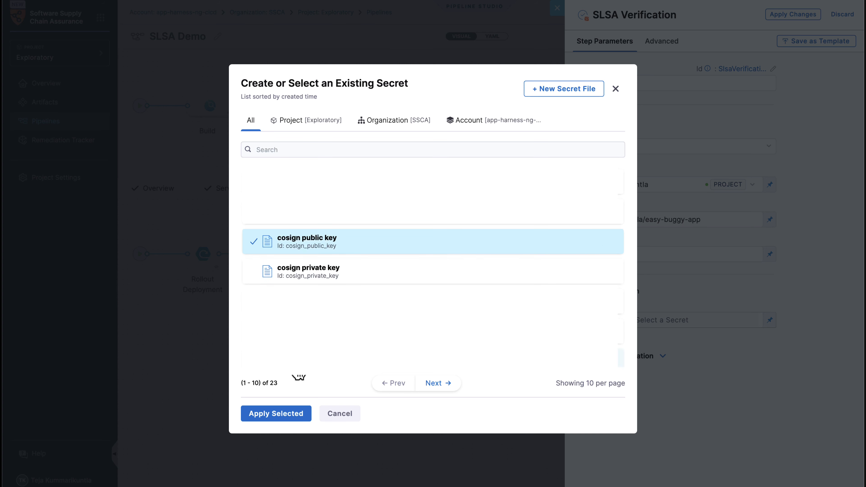
click(289, 414)
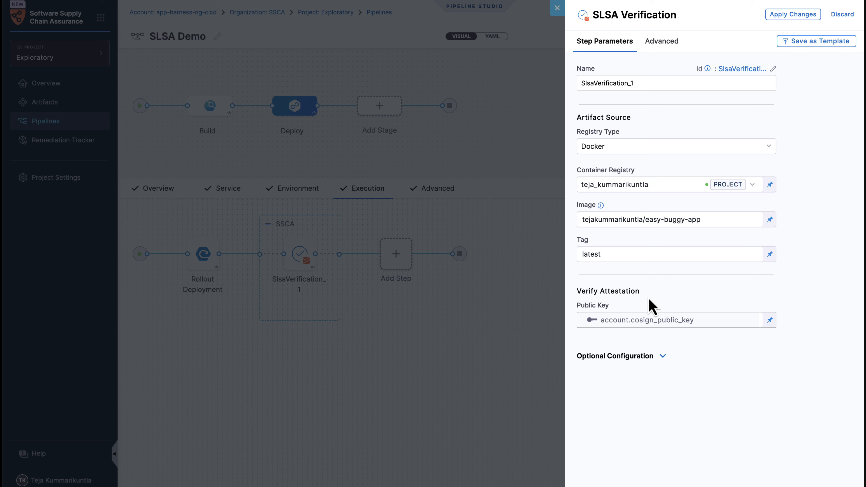
- Attach the org-level 'SLSA Verification for Buggy App' policy set and apply the step changes
click(668, 43)
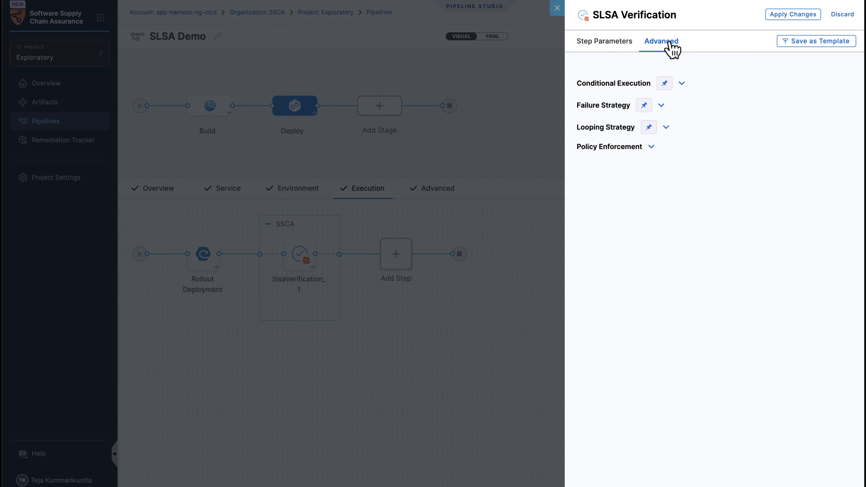
click(651, 146)
click(605, 197)
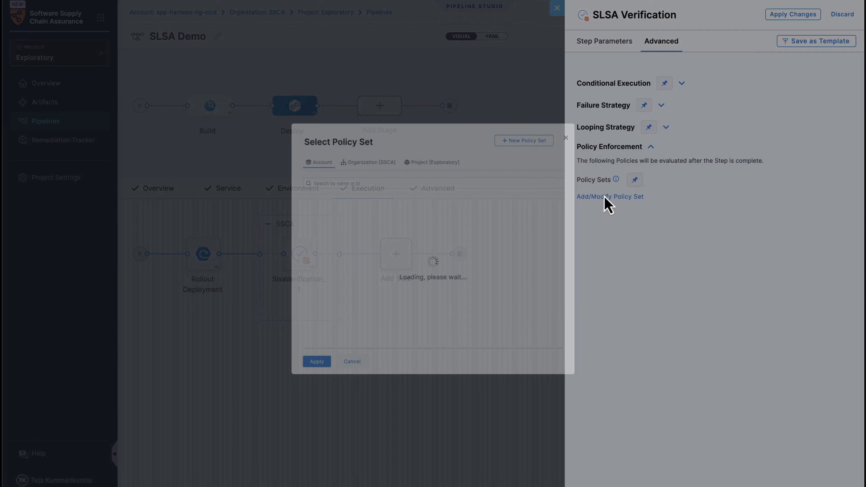
click(363, 129)
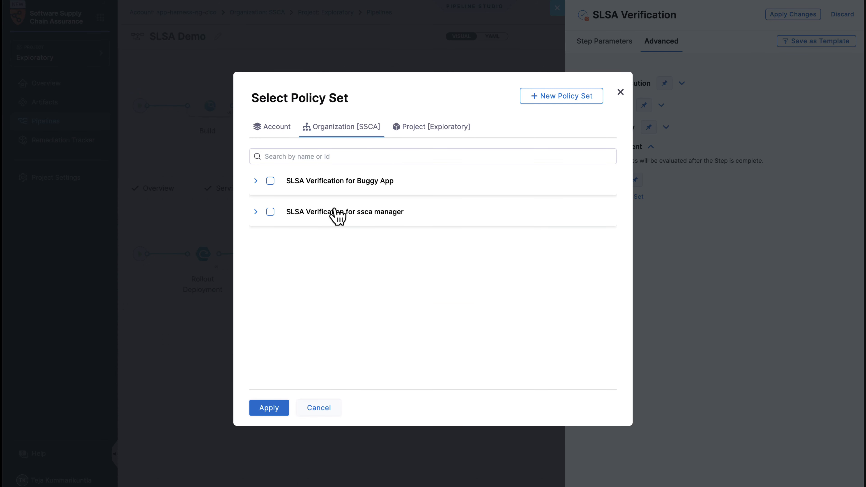
click(386, 184)
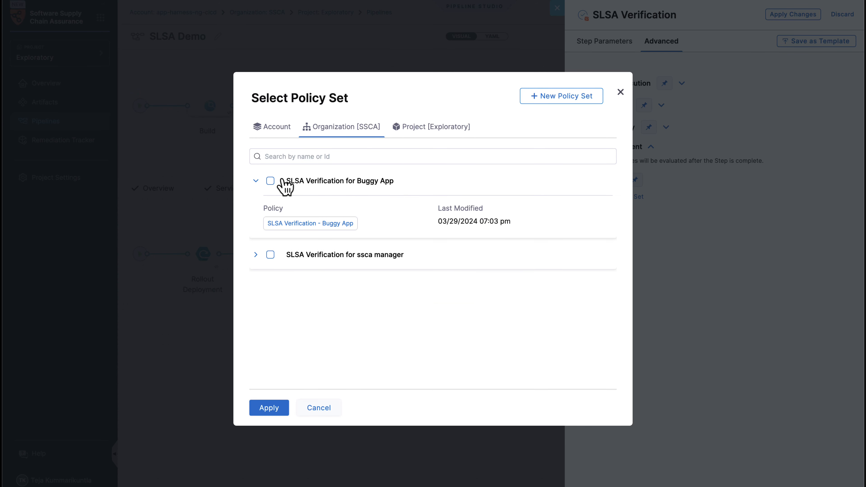
click(270, 180)
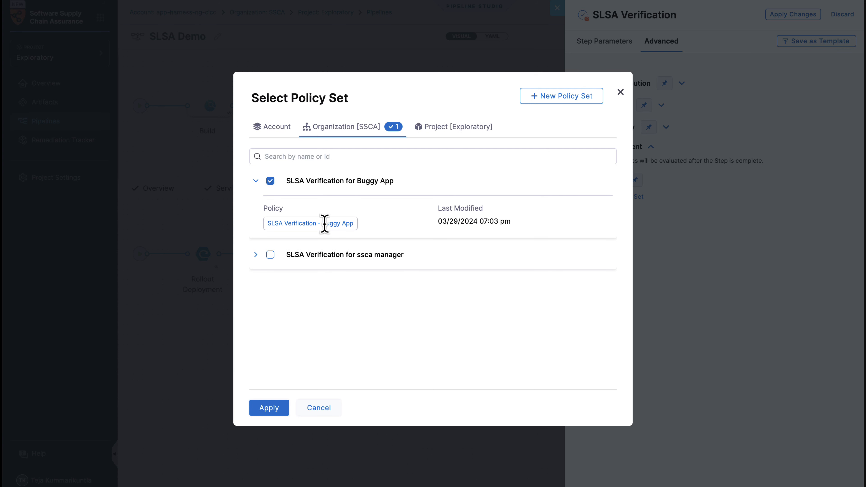
click(276, 409)
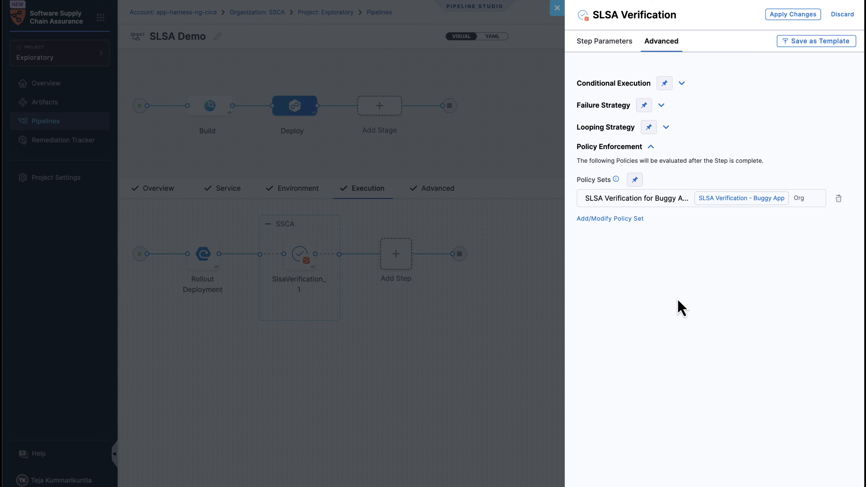
click(782, 20)
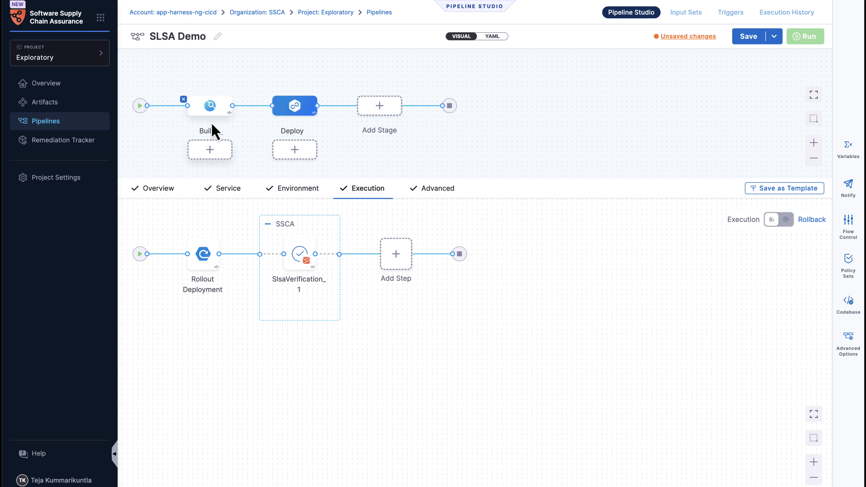
- Review the Build stage's SLSA Provenance settings, then return to the execution steps
click(211, 112)
click(176, 193)
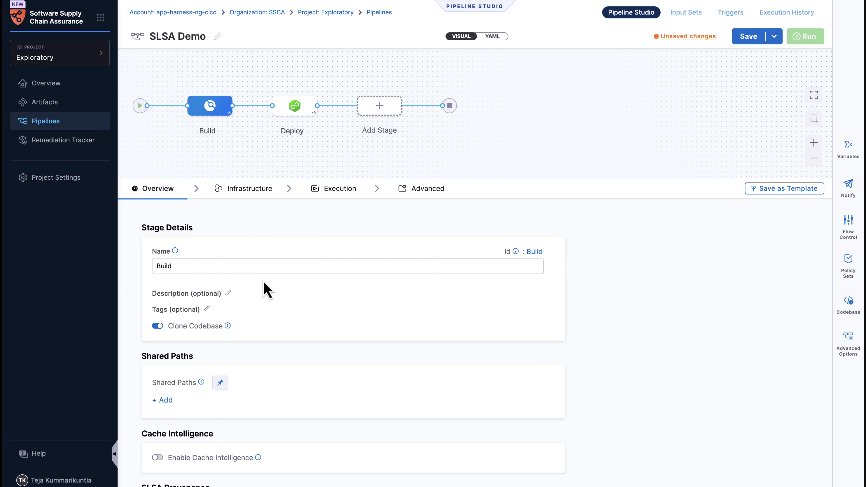
scroll(267, 290, down, 6)
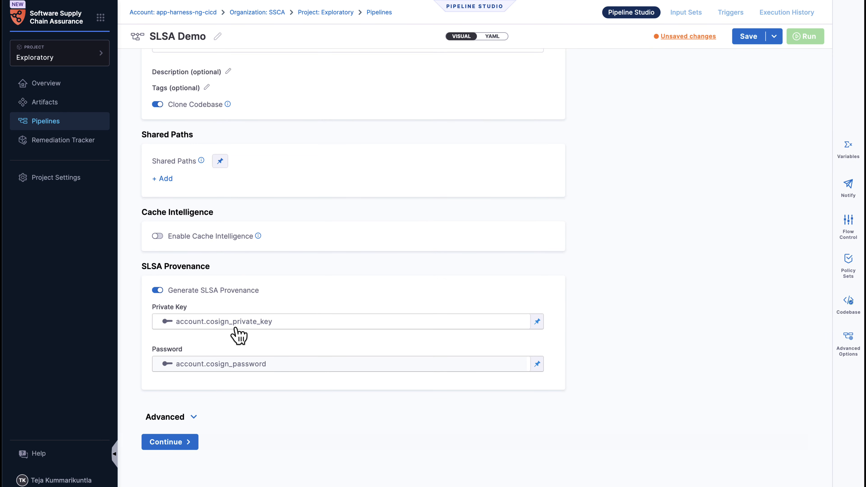
scroll(241, 320, up, 6)
click(343, 84)
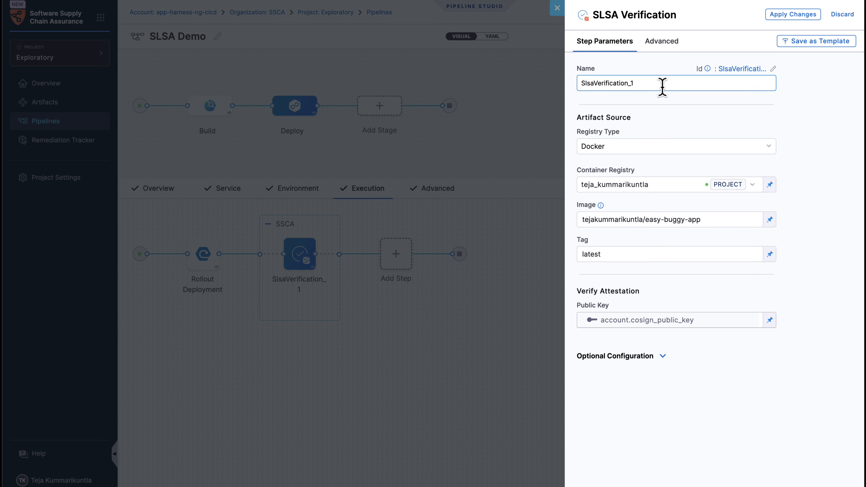
- Confirm the Buggy App policy set under Policy Enforcement and apply the step settings
click(668, 51)
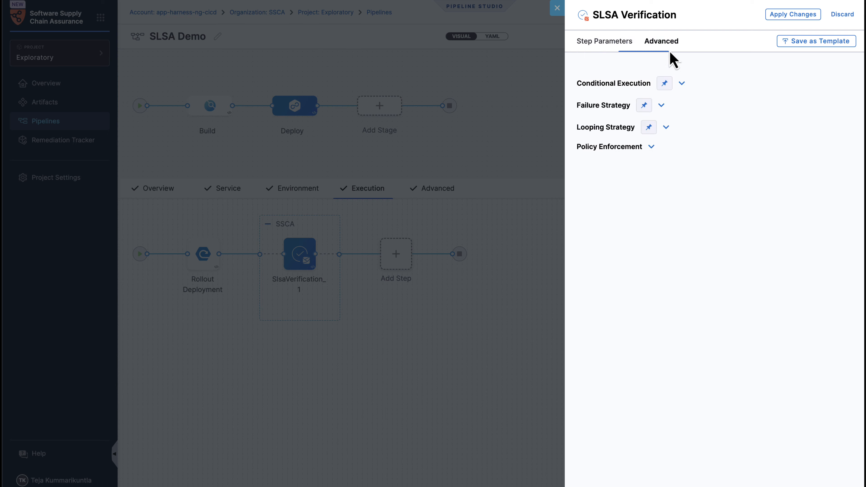
click(648, 148)
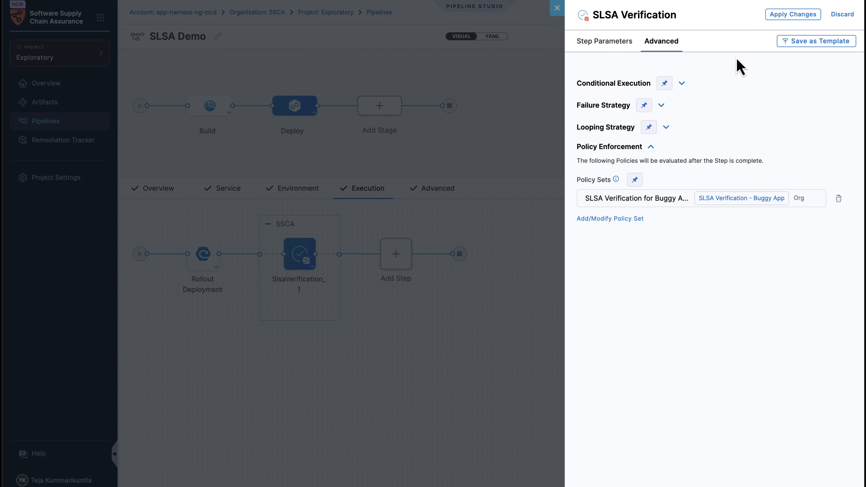
click(794, 15)
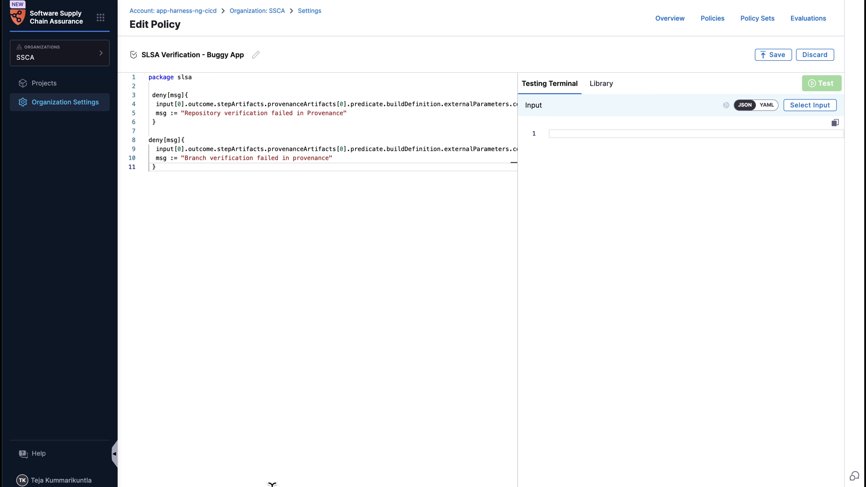
- Review the policy's repository URL deny rule and main-branch check in the editor
scroll(271, 483, right, 10)
scroll(372, 393, right, 4)
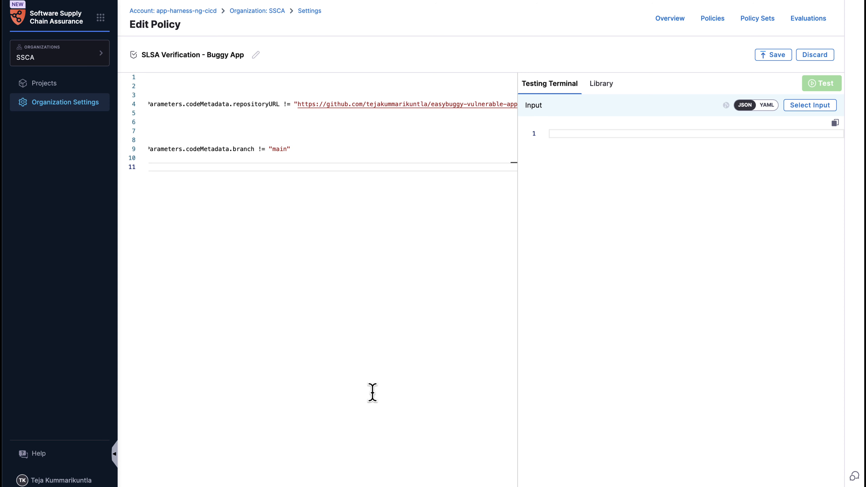
triple_click(380, 105)
click(372, 114)
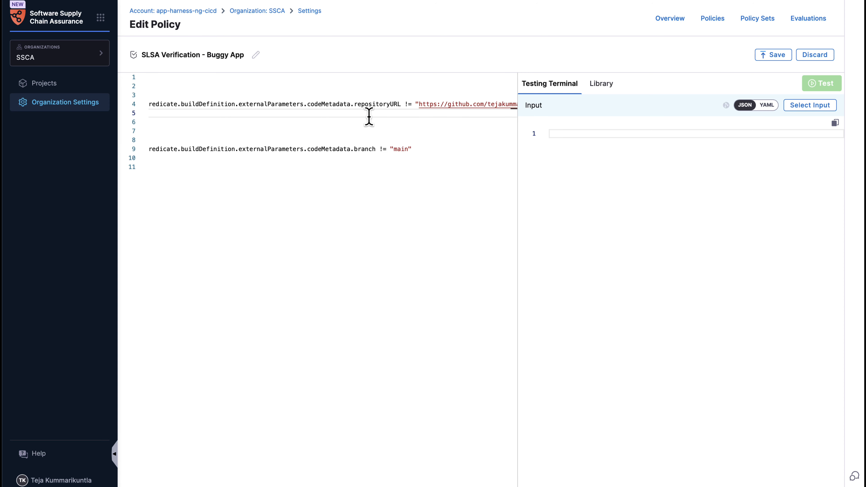
click(394, 149)
click(391, 175)
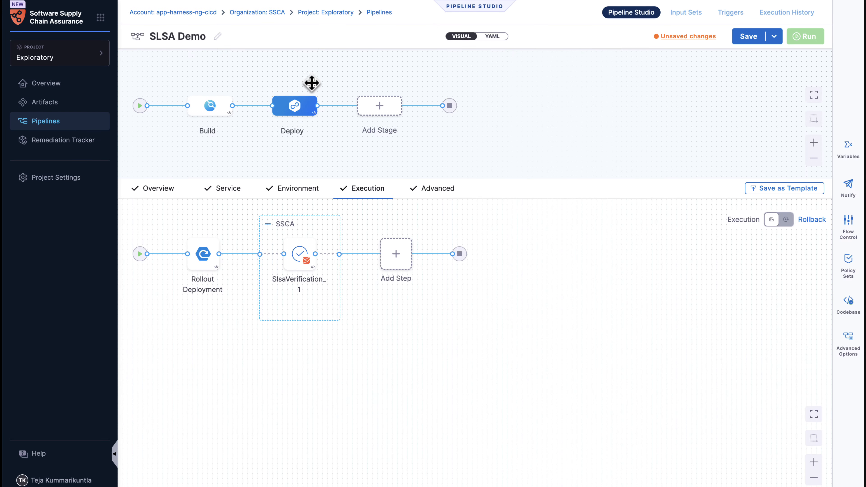
- Select the Build stage and open the SLSA Demo run form with branch main and artifact buggyapp
drag(210, 269, 388, 264)
click(218, 118)
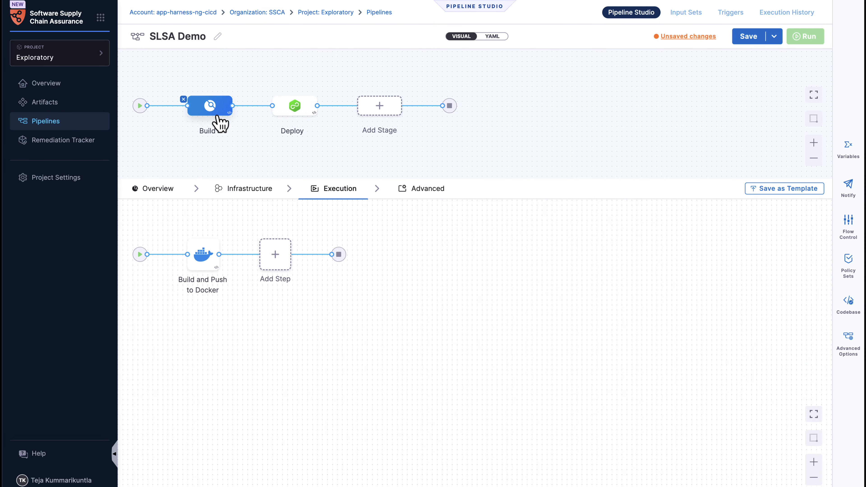
click(805, 36)
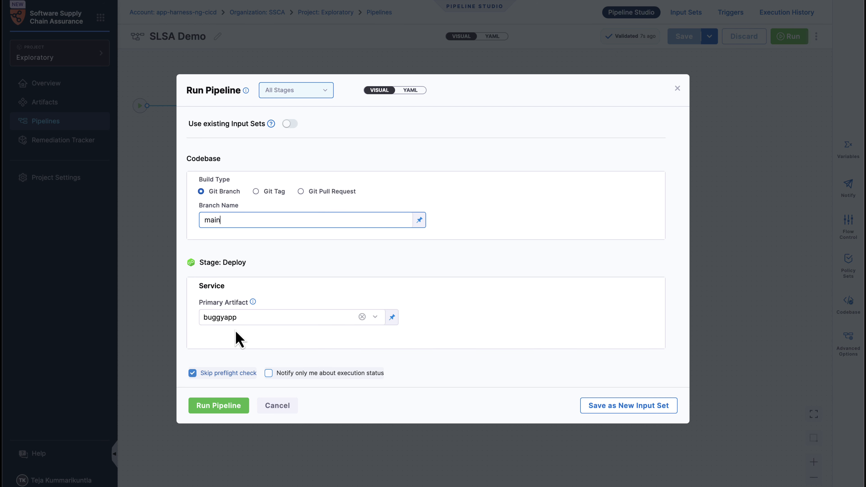
- Run the SLSA Demo pipeline; build 9 fails but lists easy-buggy-app with SLSA provenance
click(226, 407)
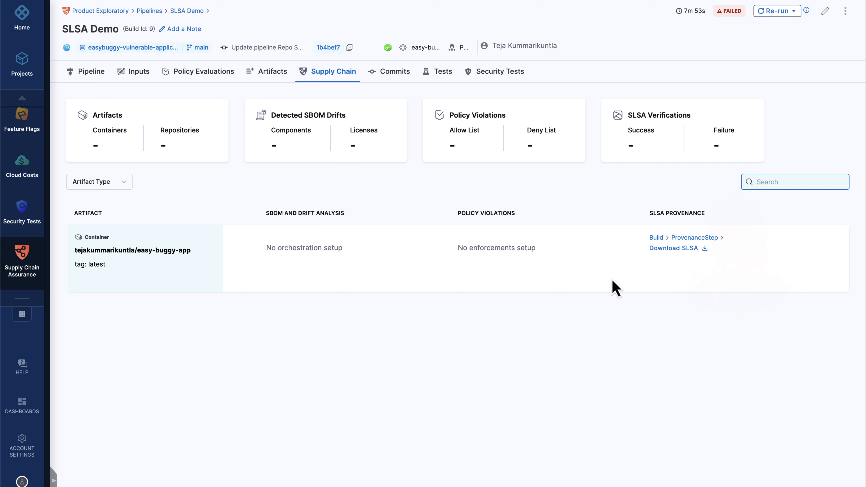
- Download and view the SLSA provenance JSON, then inspect easy-buggy-app's recently pushed Docker Hub tags
click(678, 248)
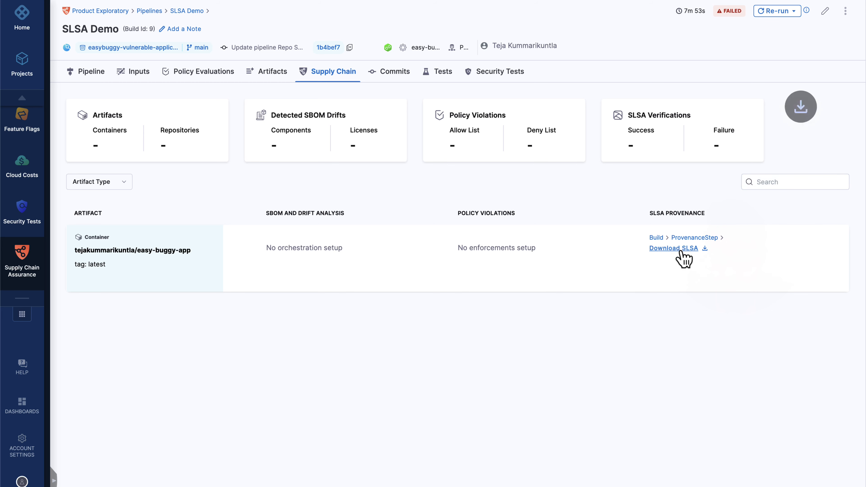
click(746, 8)
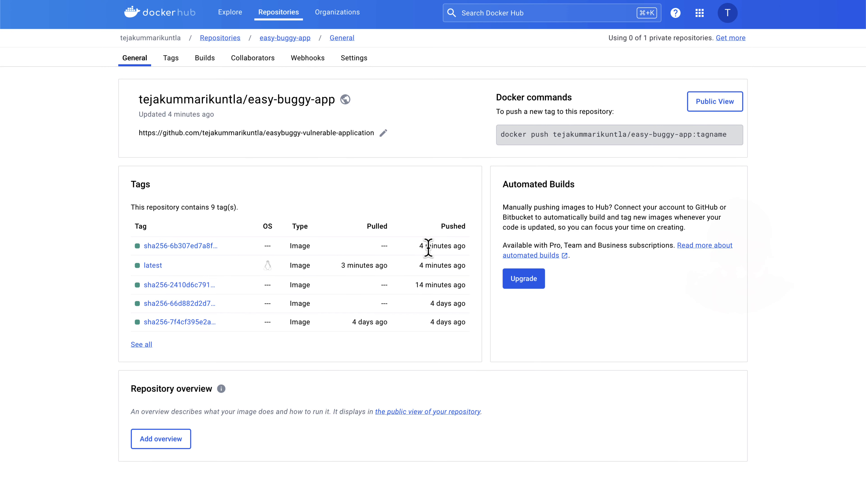
drag(423, 246, 488, 256)
click(483, 248)
scroll(481, 310, down, 1)
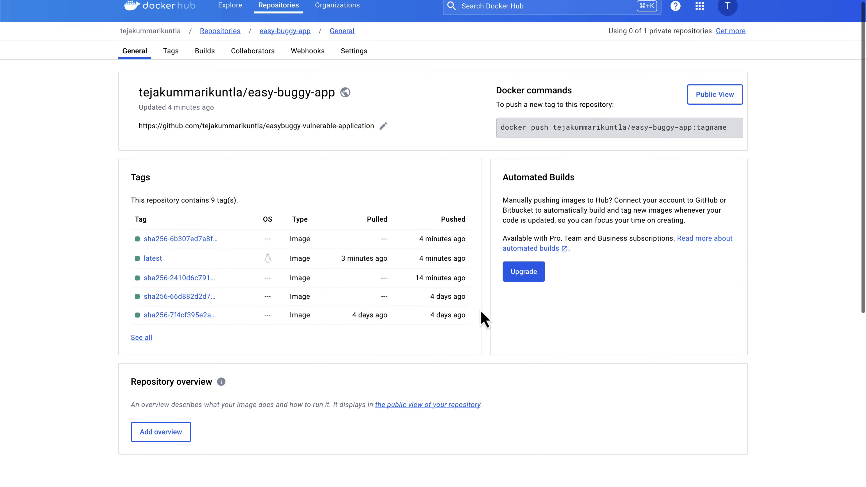